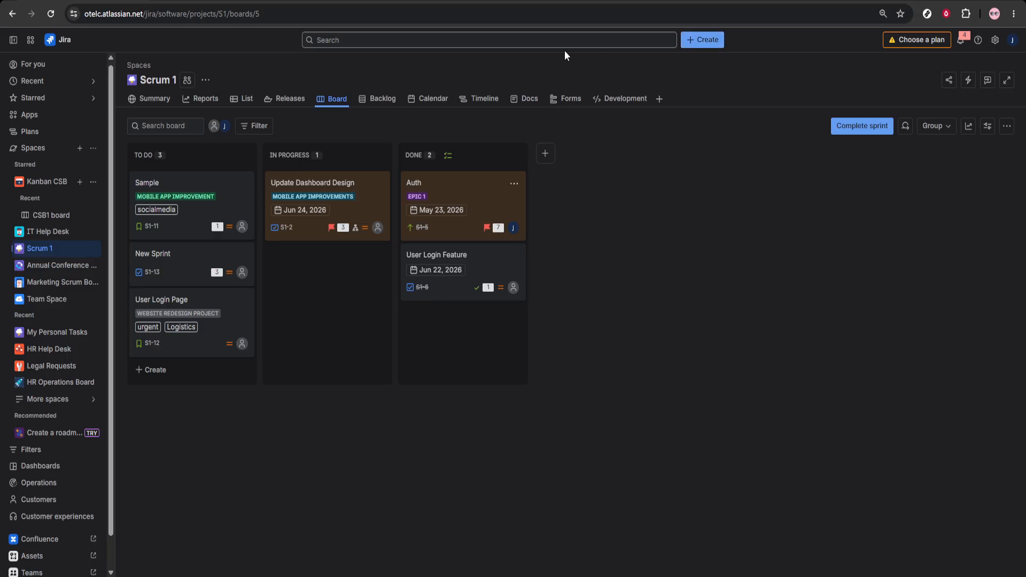
- Start a new space from the Kanban template and view the options for how the space is managed
click(710, 40)
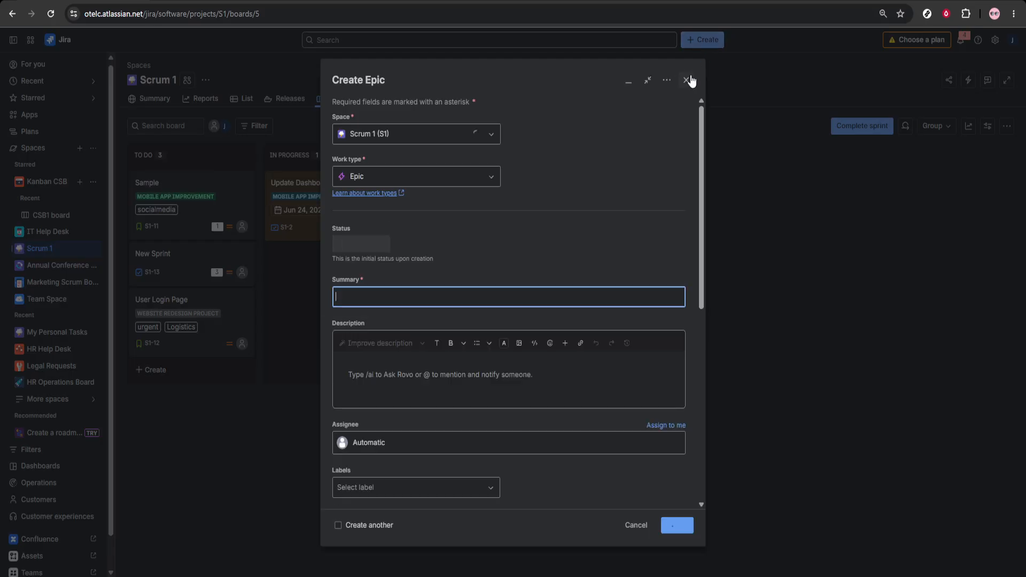
click(687, 80)
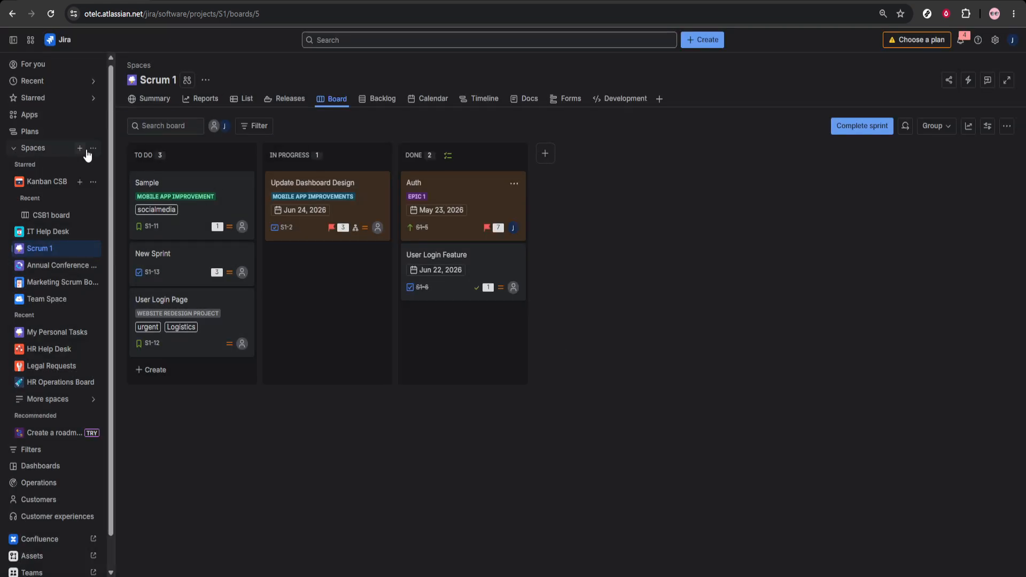
click(81, 149)
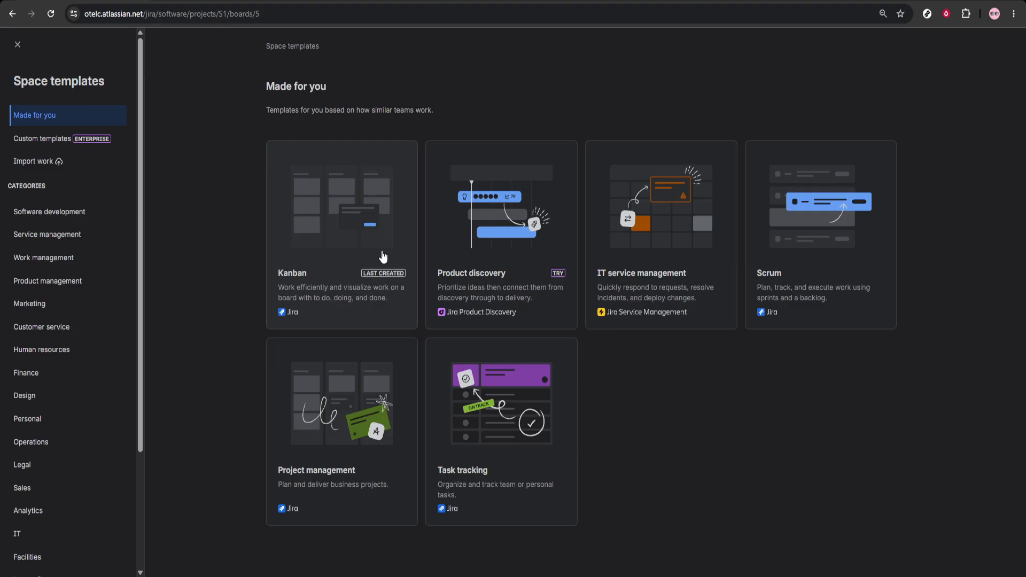
click(382, 257)
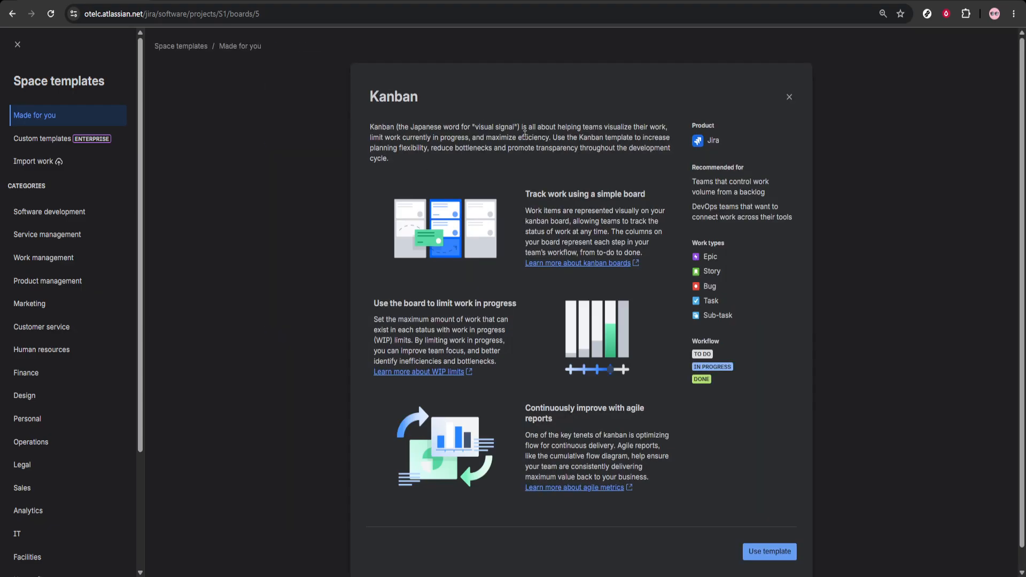
click(759, 550)
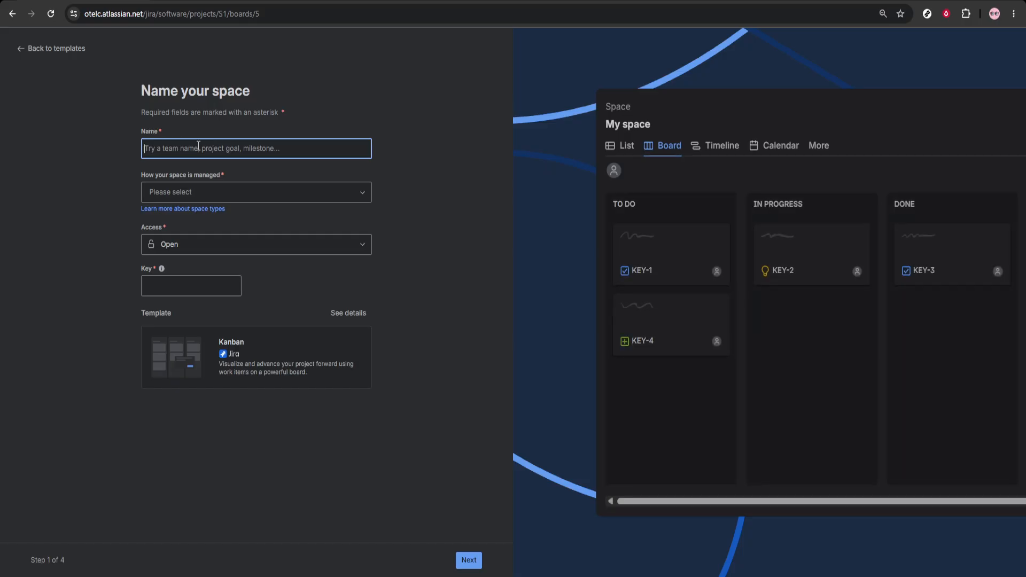
click(406, 188)
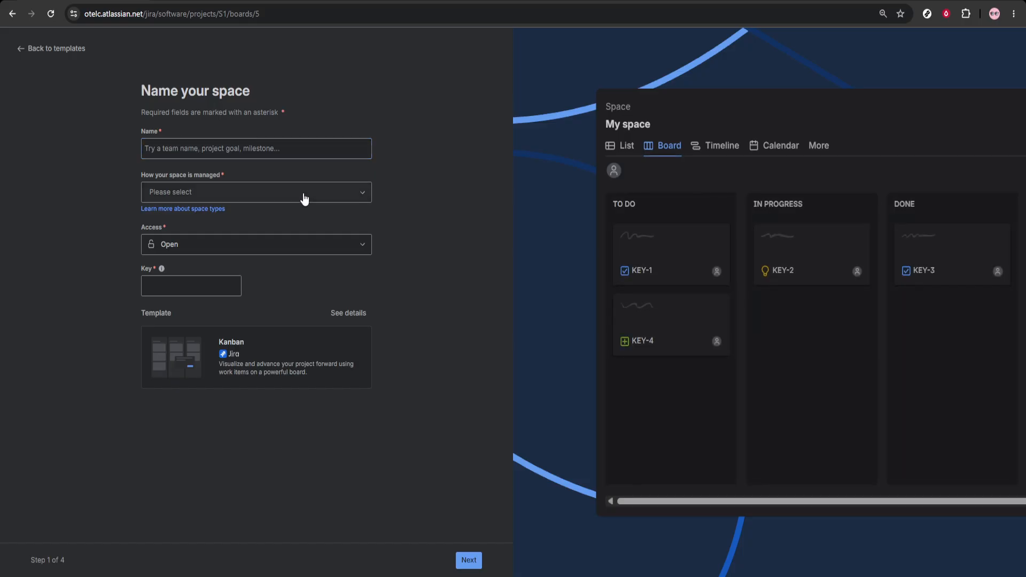
click(304, 198)
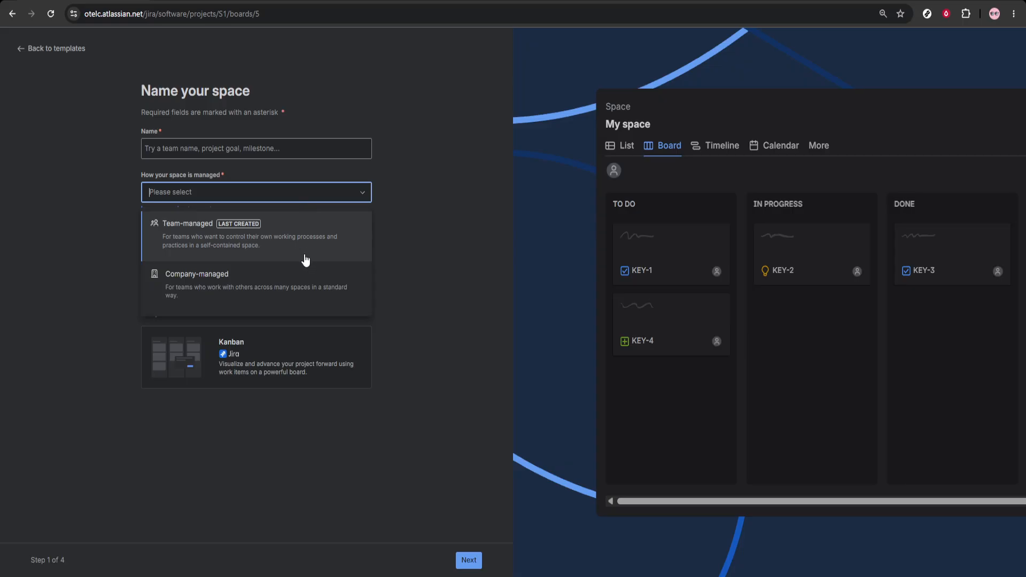
click(451, 209)
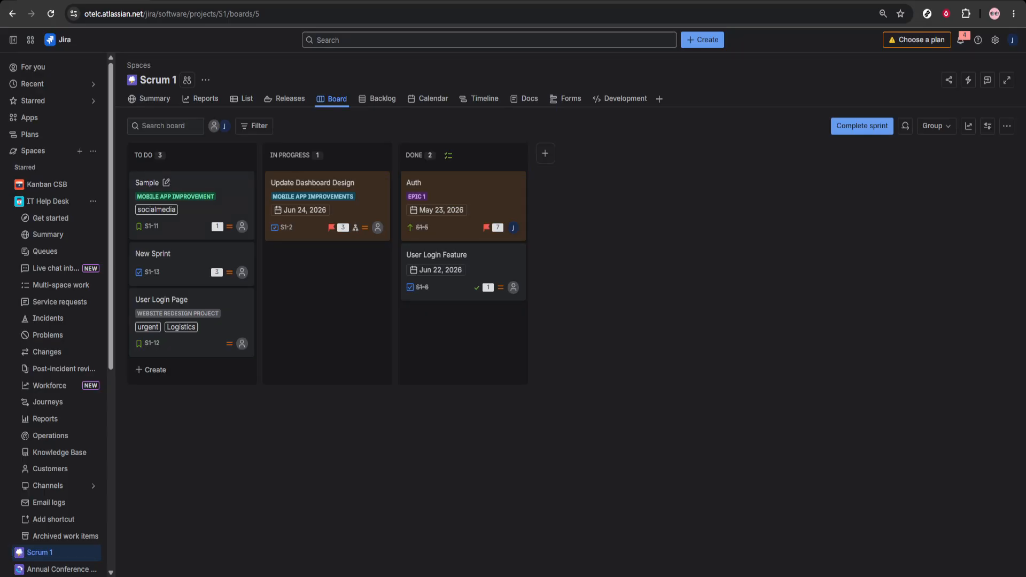
- Open the space settings of Kanban CSB and view its configured work types
click(94, 185)
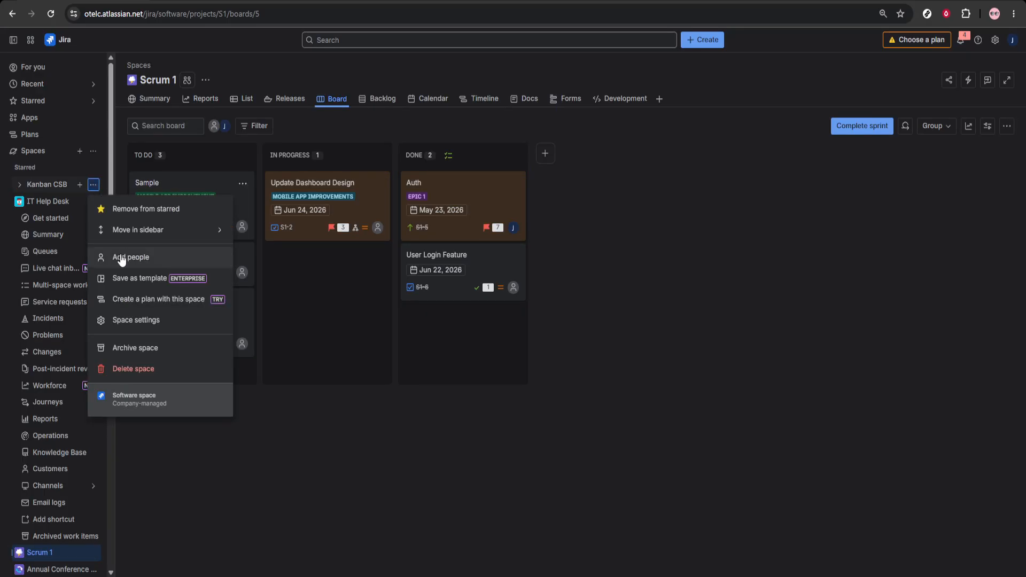
click(137, 327)
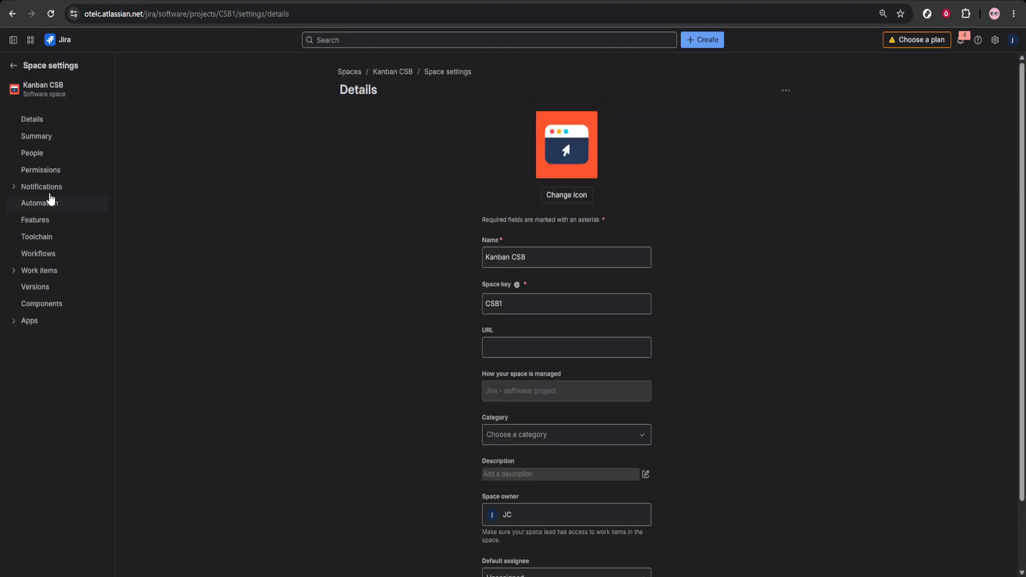
click(55, 270)
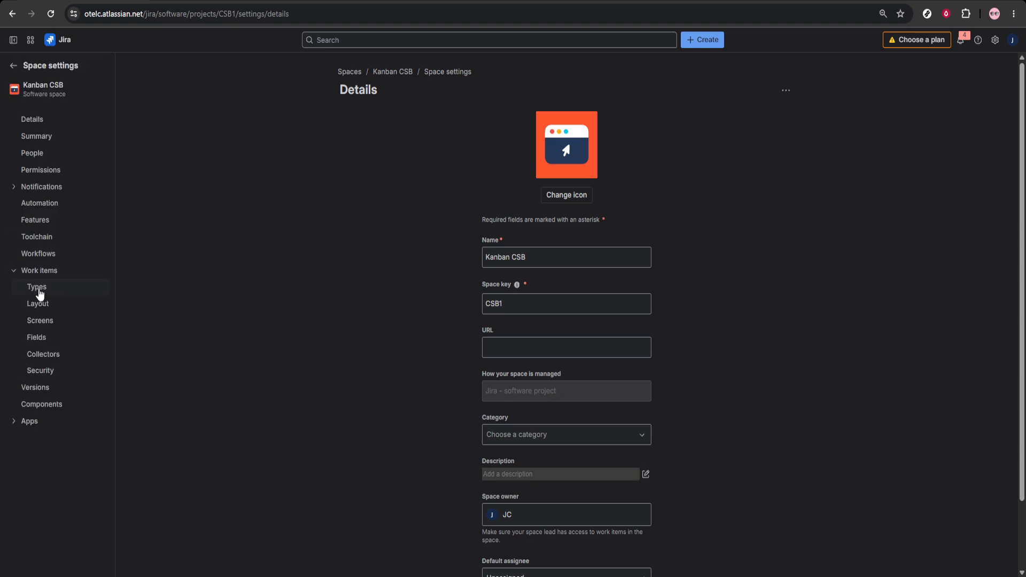
click(37, 289)
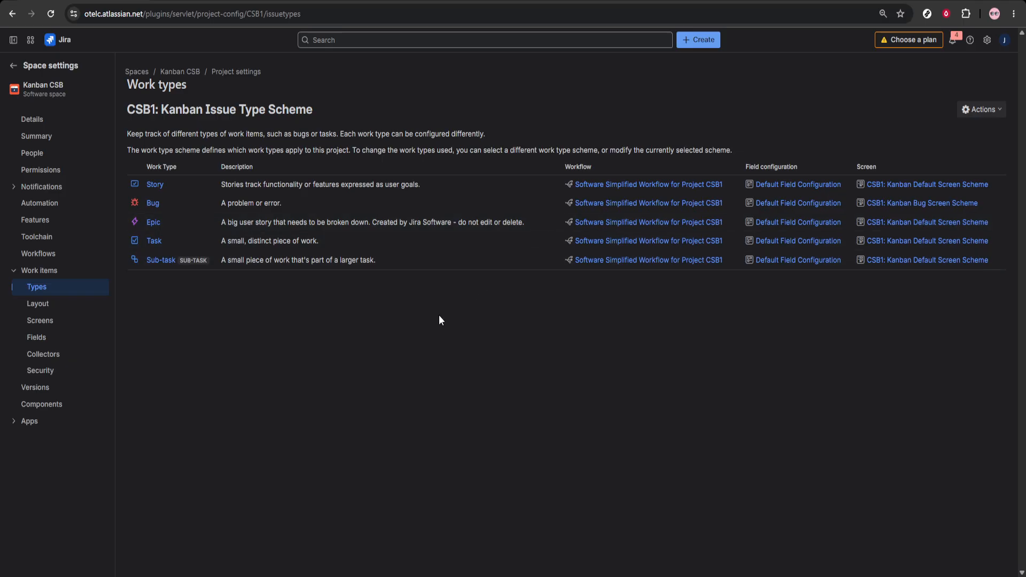
- Review the workflows of the Kanban CSB space and the options for adding a workflow
click(62, 259)
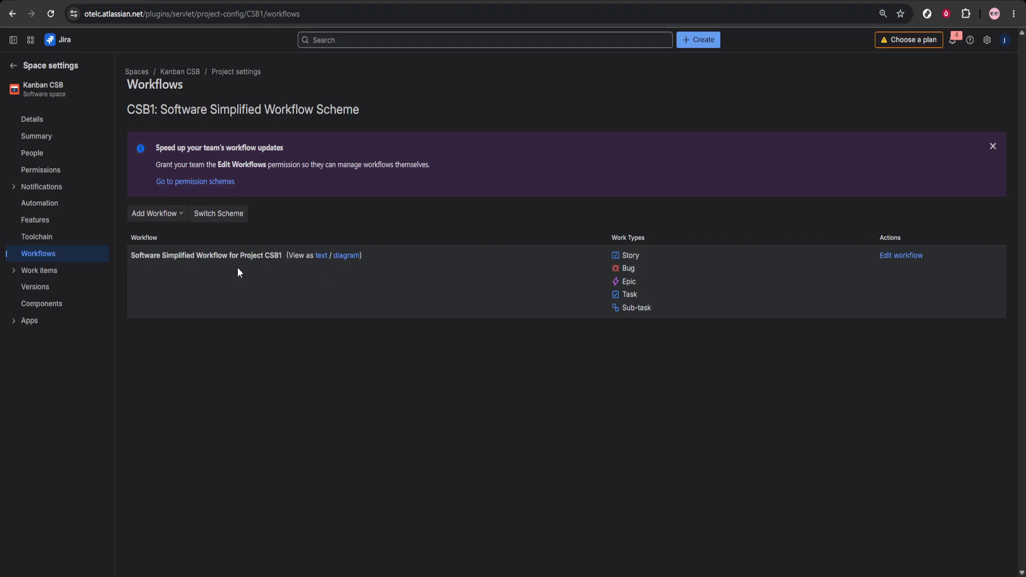
click(151, 217)
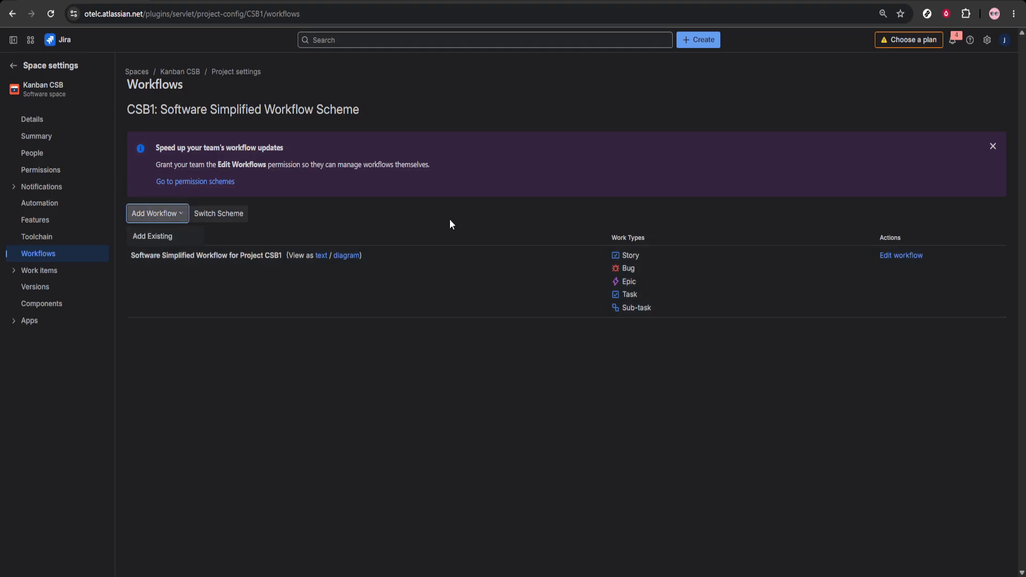
click(520, 208)
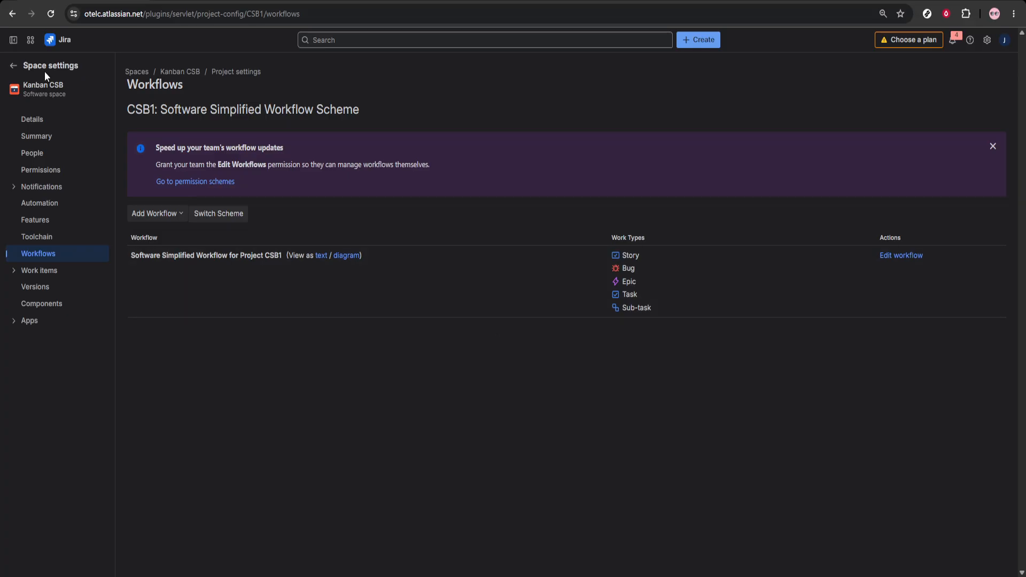
- Open the Kanban CSB board and start a new story to examine its fields and priority options
click(14, 66)
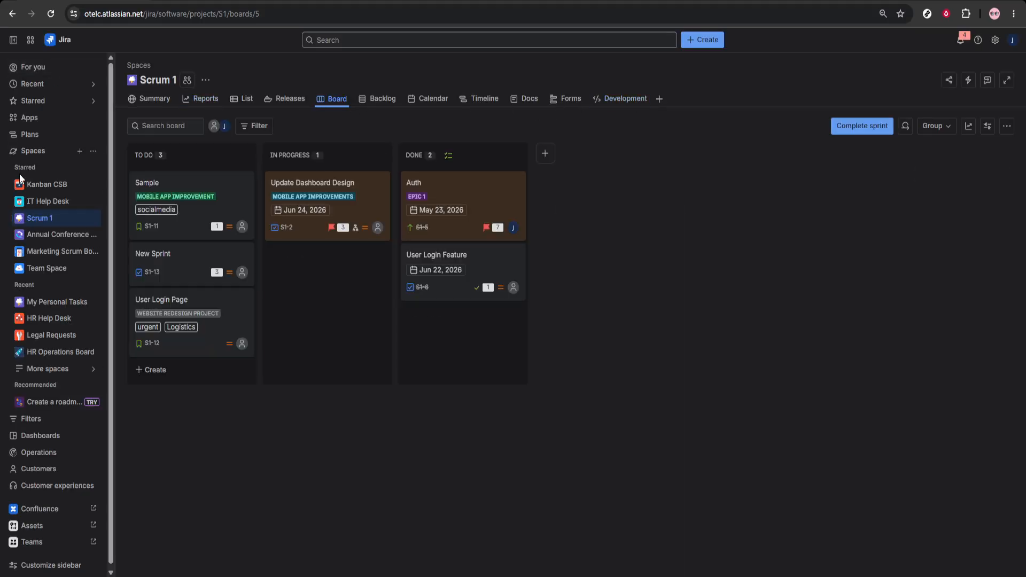
click(51, 184)
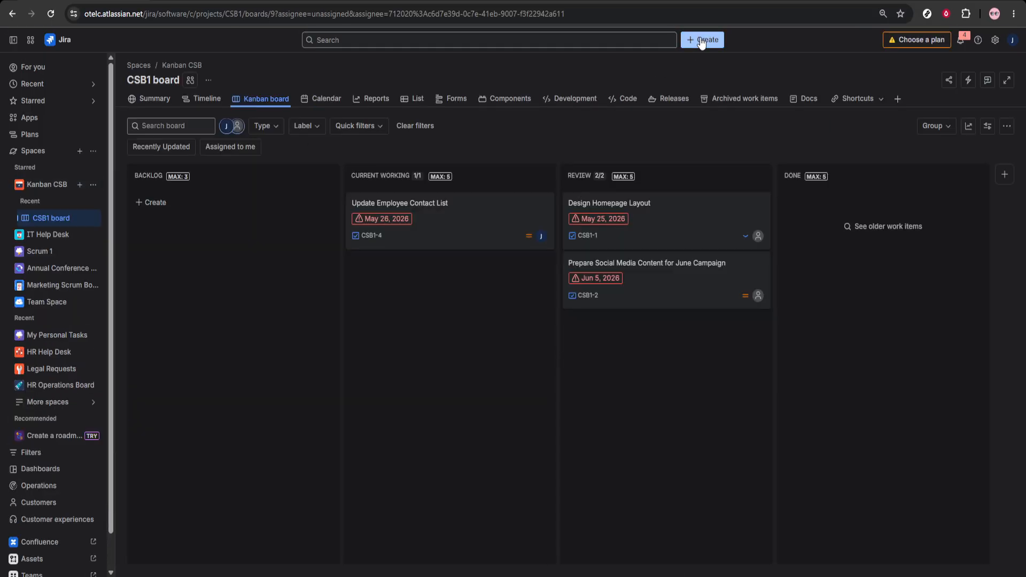
click(695, 40)
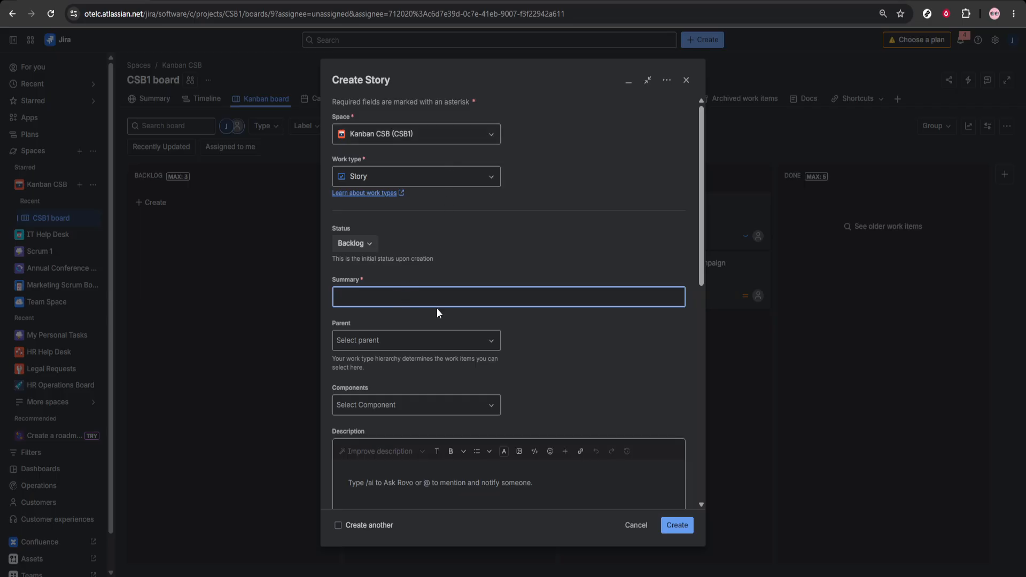
scroll(569, 330, down, 2)
scroll(419, 283, down, 2)
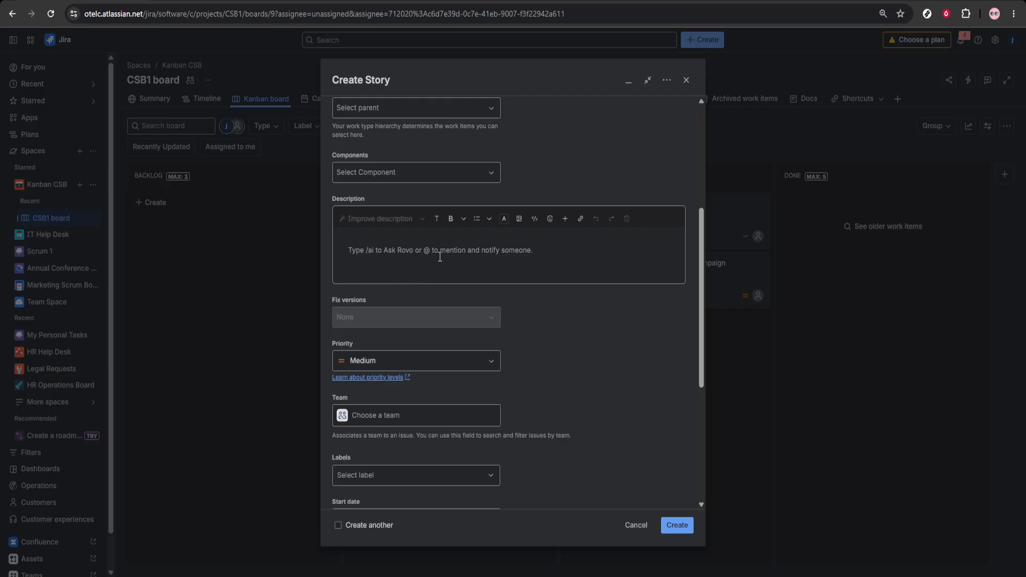
scroll(502, 303, down, 2)
click(466, 247)
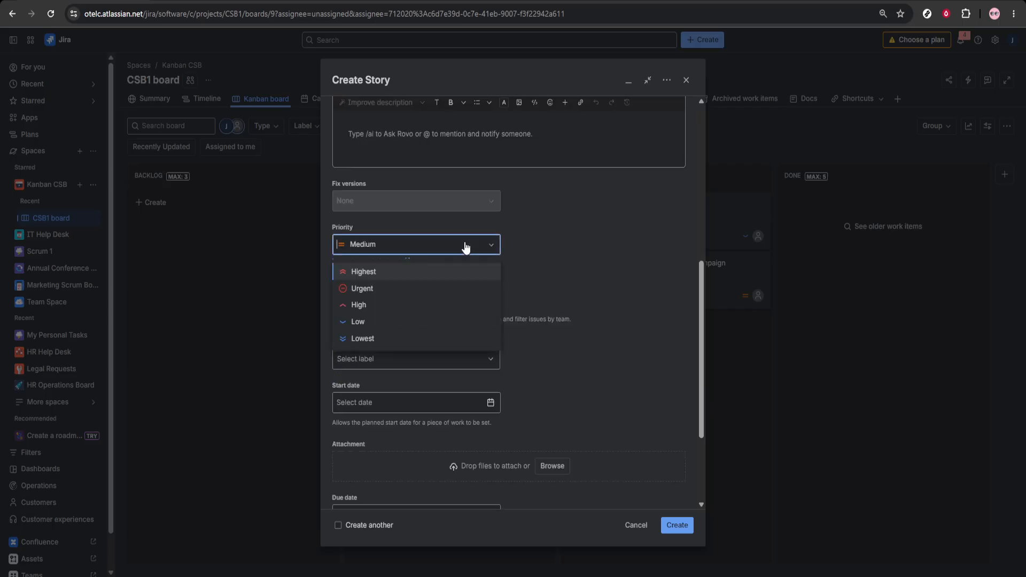
click(466, 247)
scroll(591, 284, down, 2)
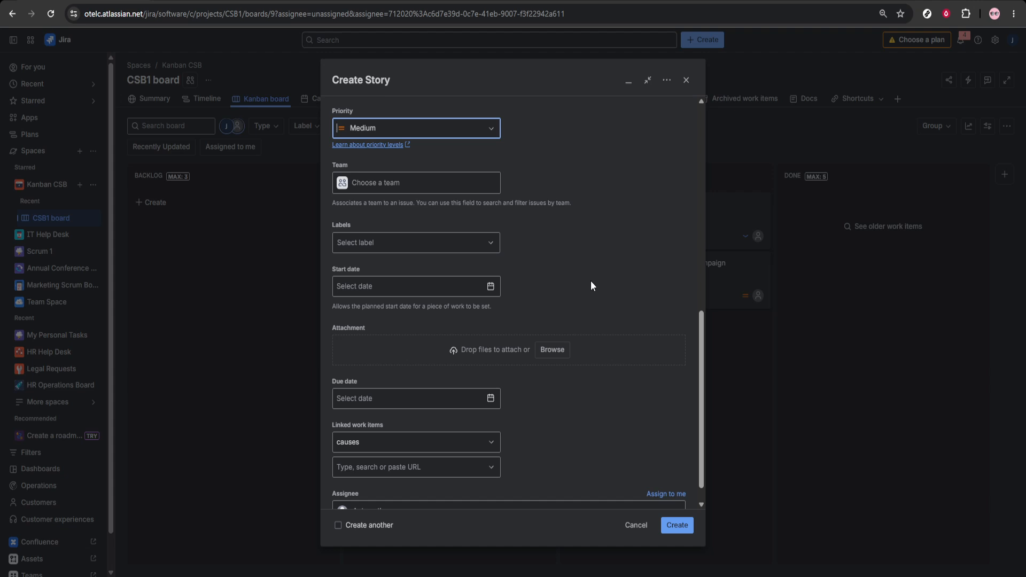
- Assign the customer-request label to the new story draft, and discard the draft
click(485, 246)
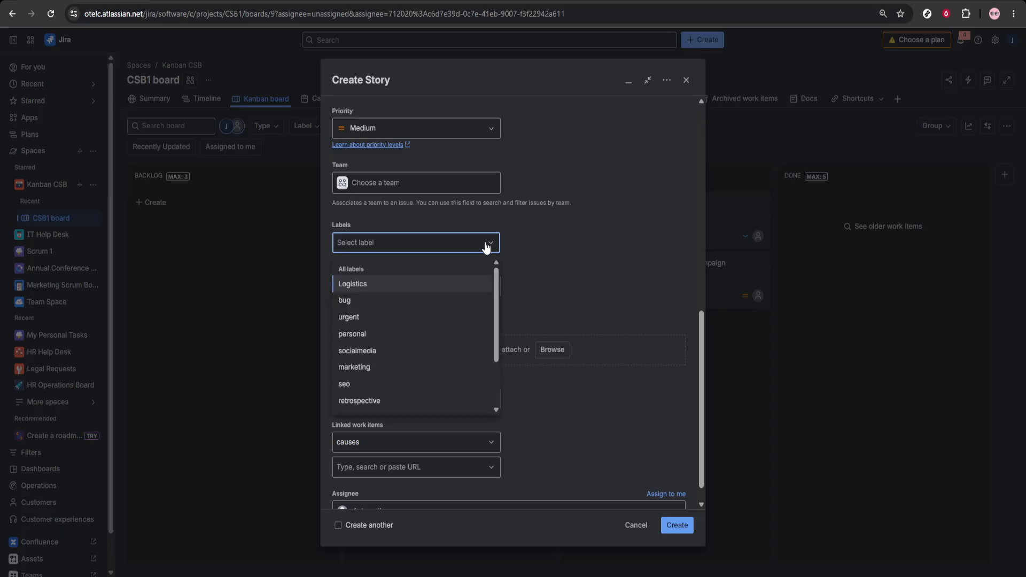
click(487, 247)
scroll(568, 260, down, 1)
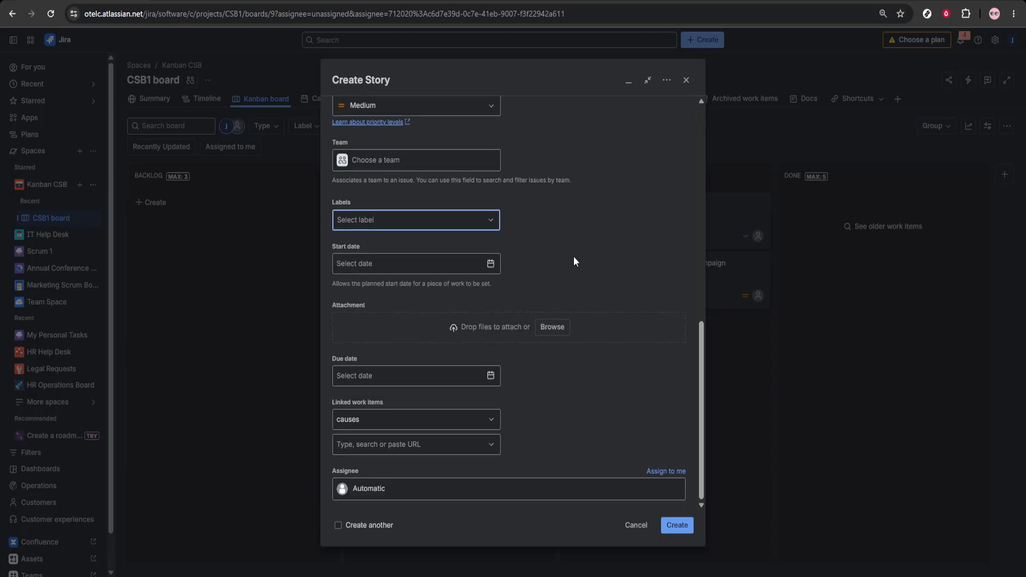
click(445, 220)
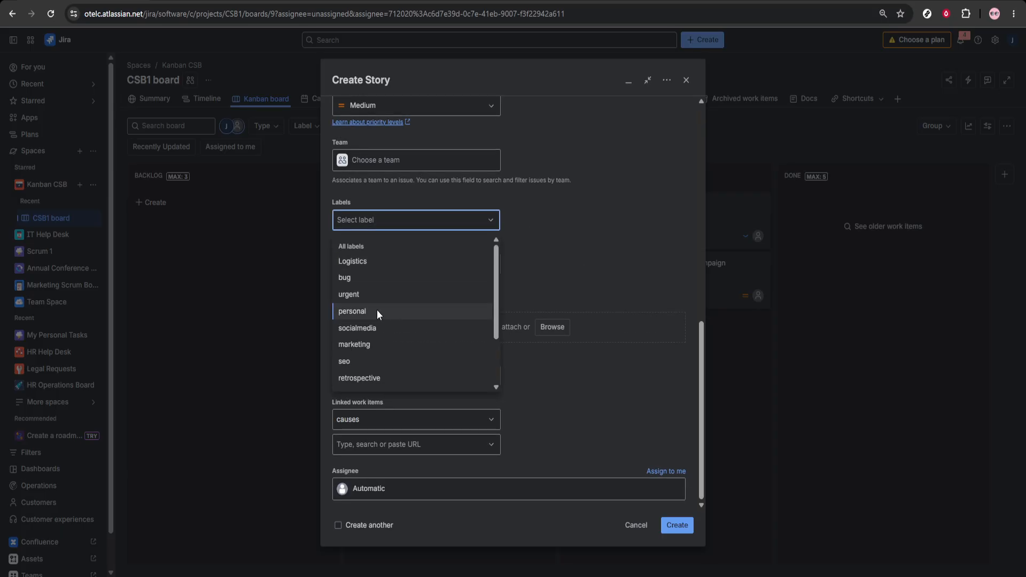
scroll(392, 374, down, 2)
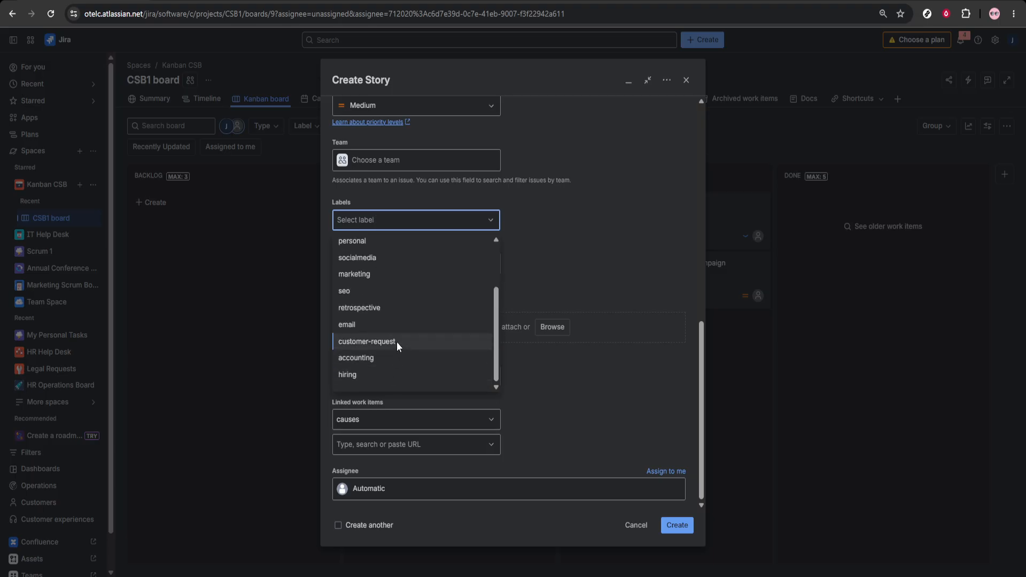
click(397, 341)
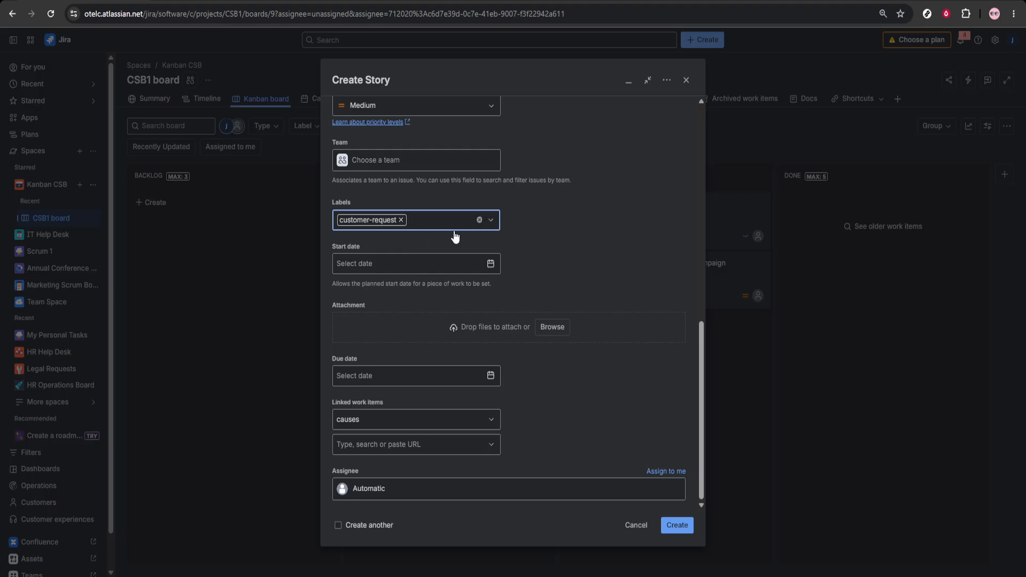
click(557, 232)
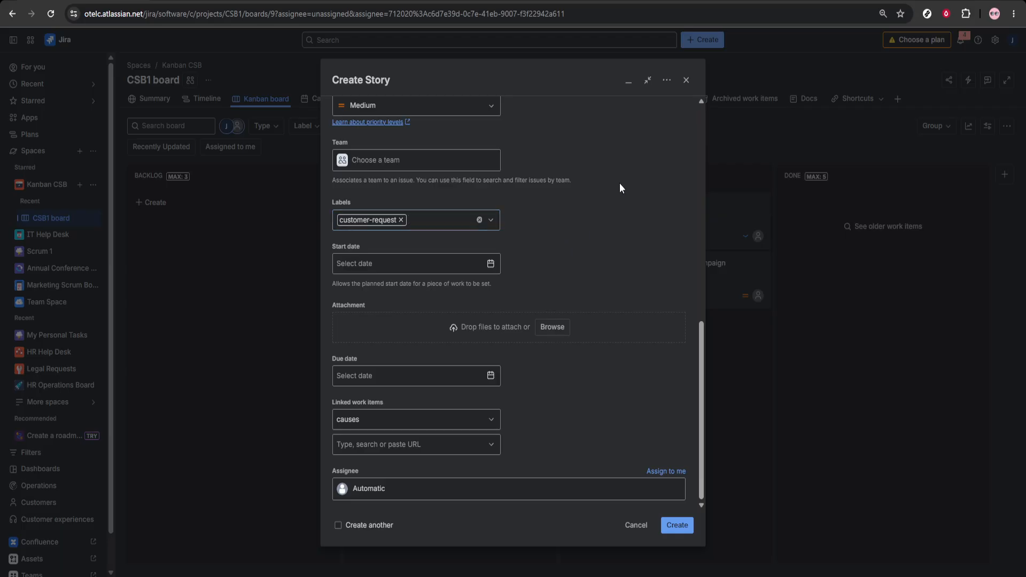
click(686, 81)
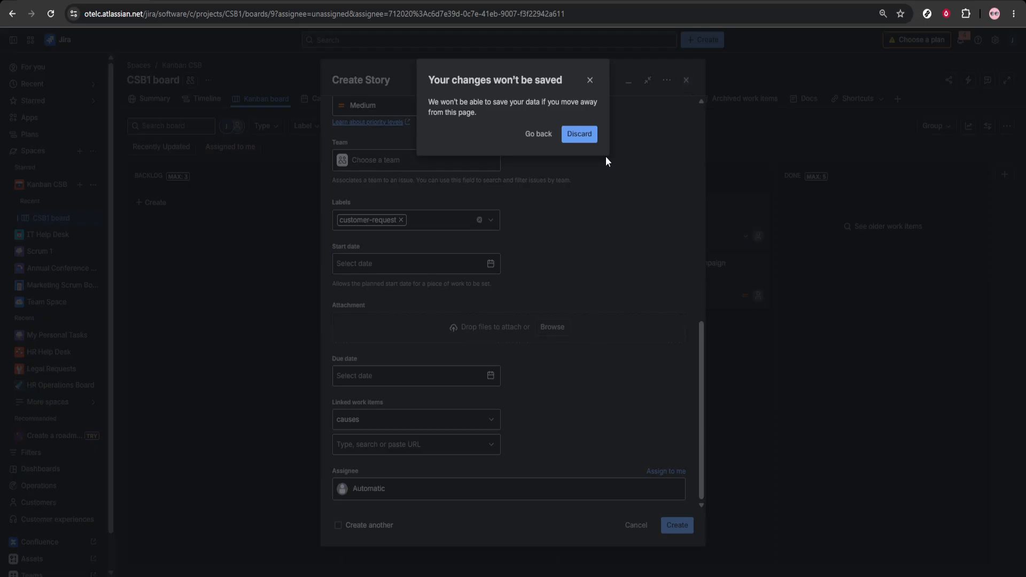
click(587, 141)
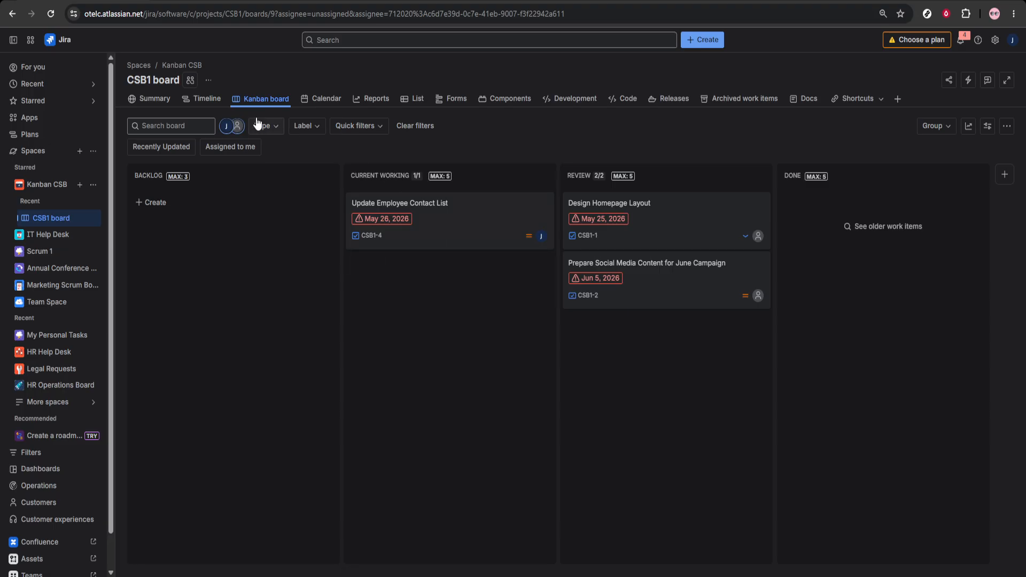
- View the timeline of the Kanban CSB space and return to its Kanban board
click(212, 98)
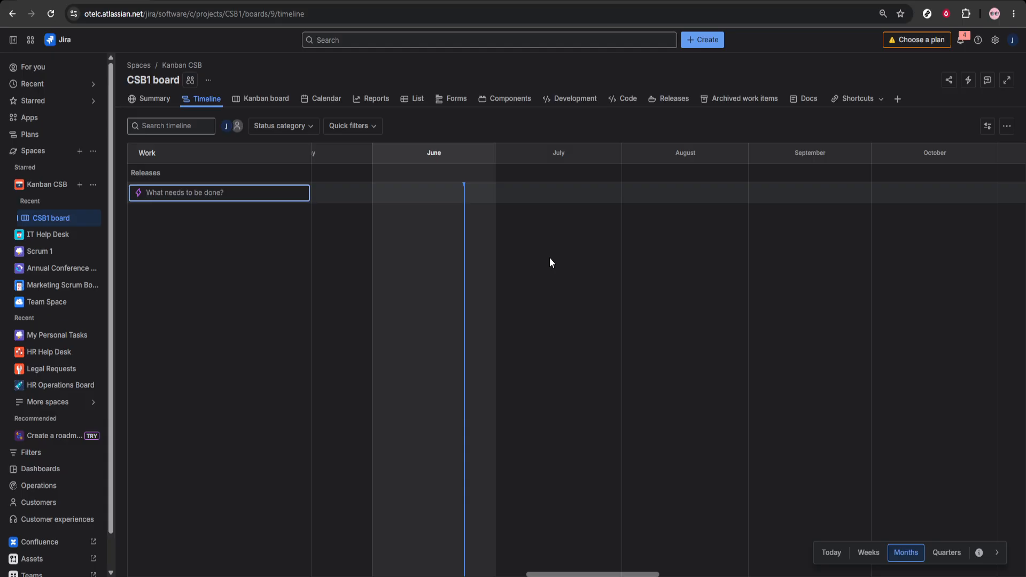
click(278, 100)
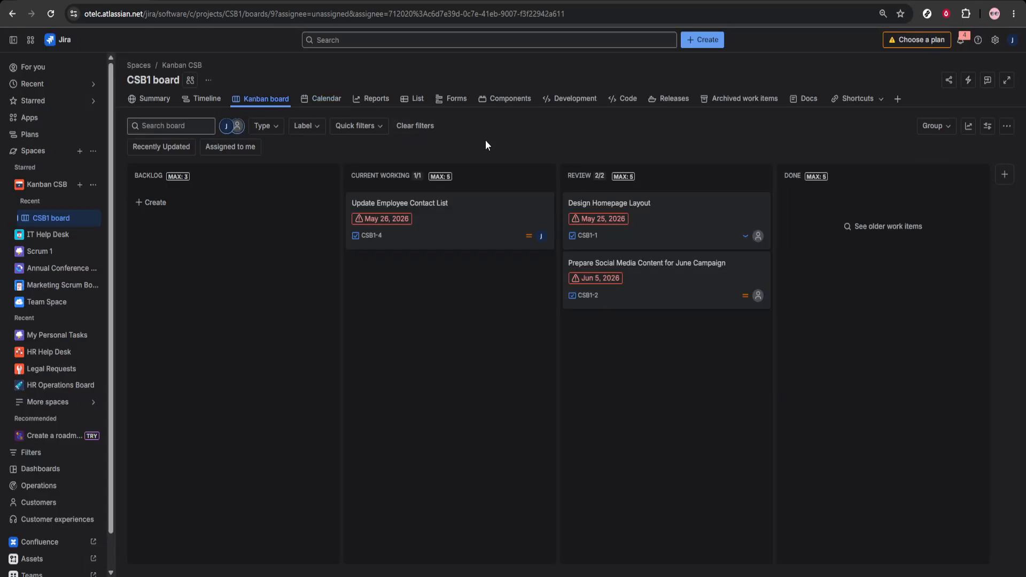